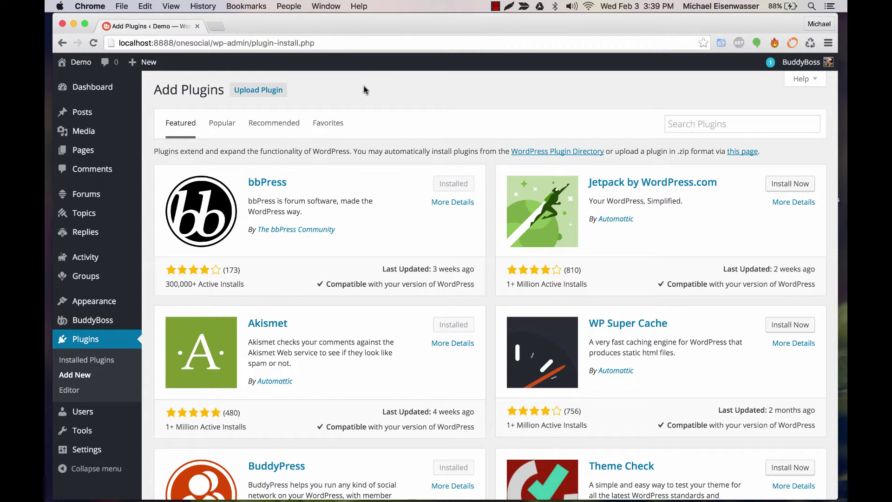
- Upload buddypress-user-blog.zip as a new plugin, install it, and activate it
left_click(281, 90)
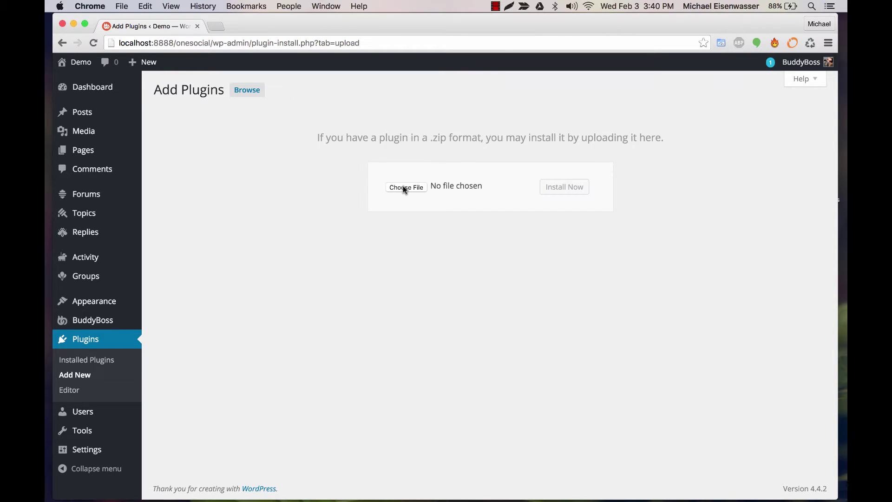
left_click(402, 186)
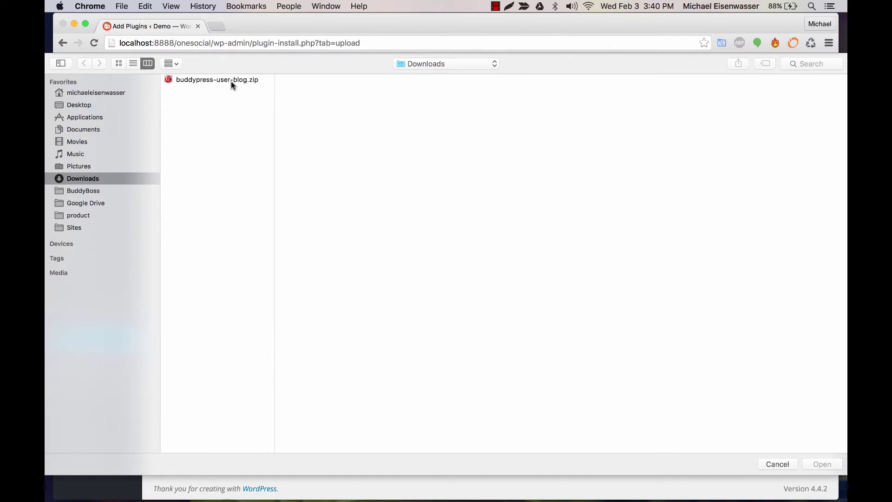
left_click(231, 79)
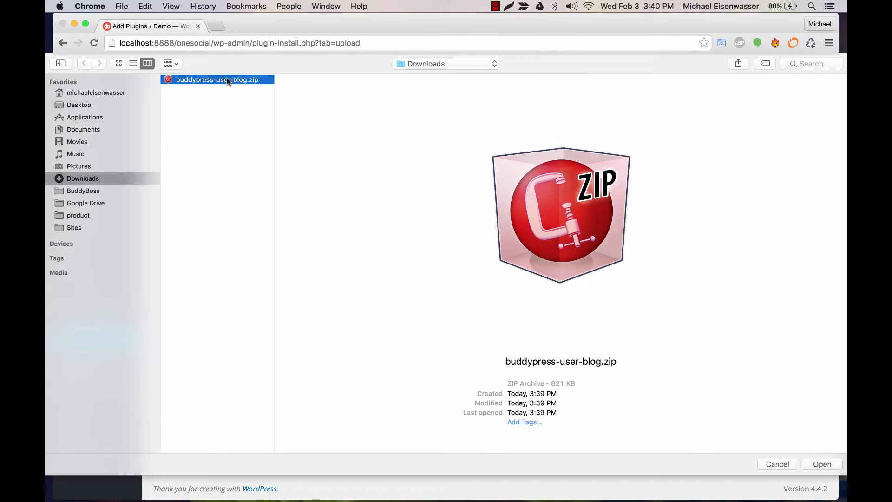
left_click(822, 465)
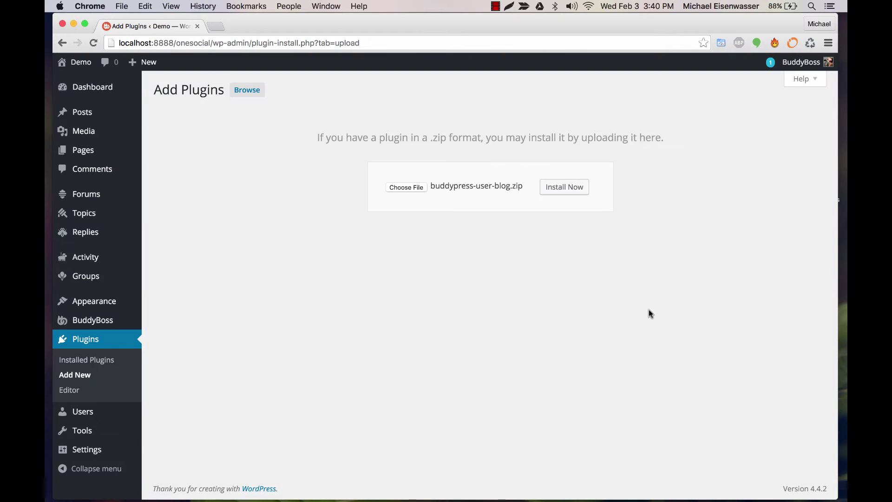
left_click(572, 188)
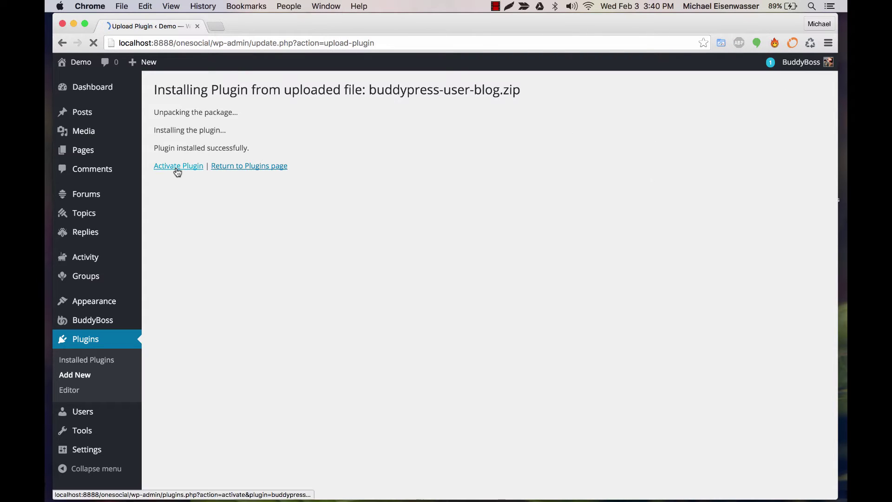
left_click(178, 167)
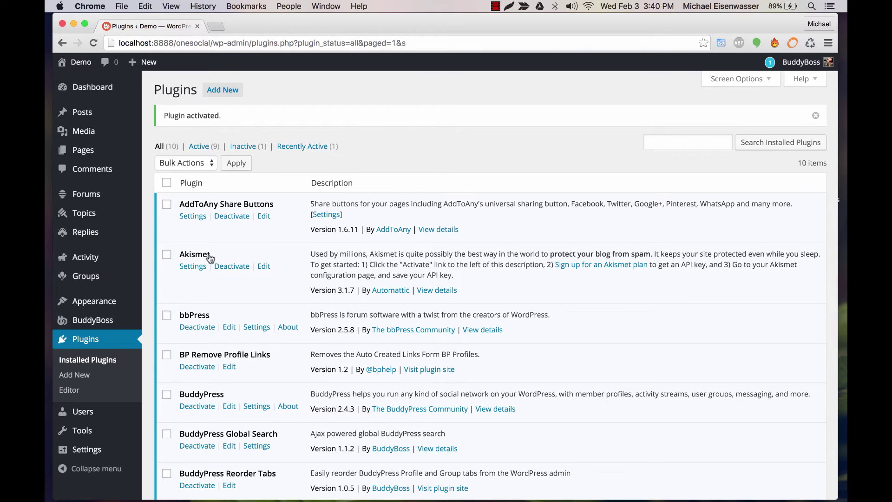
- In BuddyBoss > User Blog settings, tick 'Allow users to publish posts'
mouse_move(92, 320)
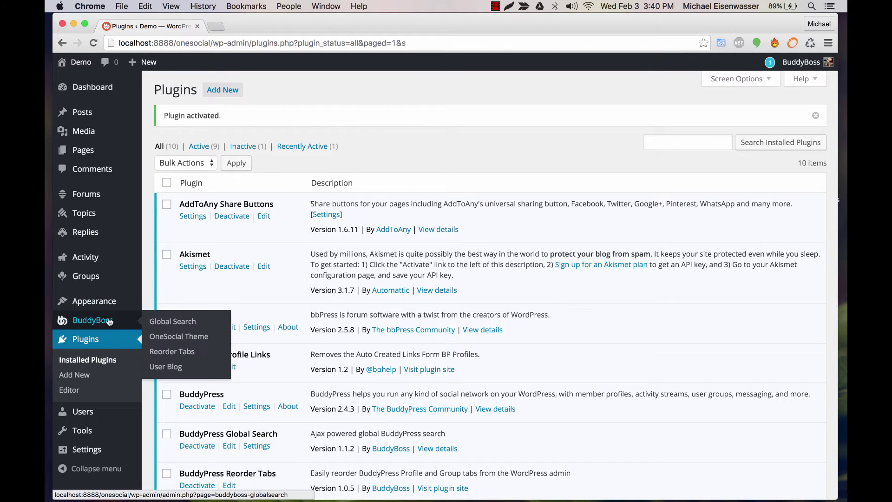
left_click(172, 366)
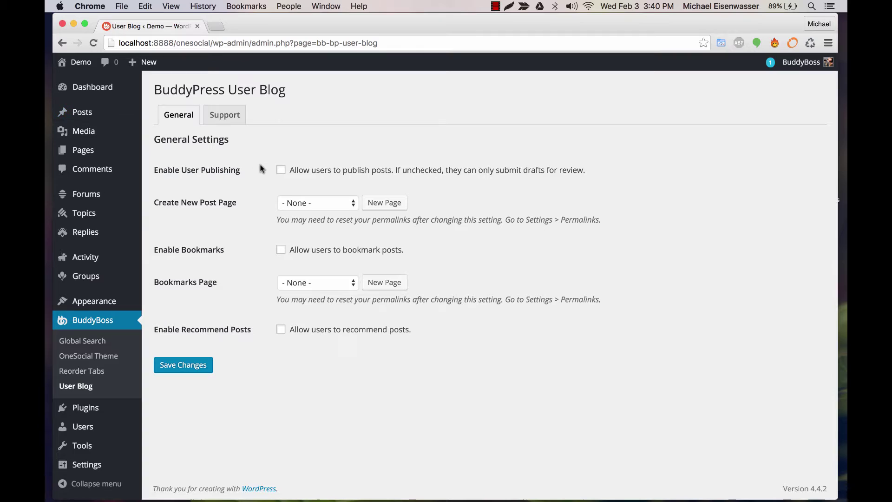
left_click(281, 169)
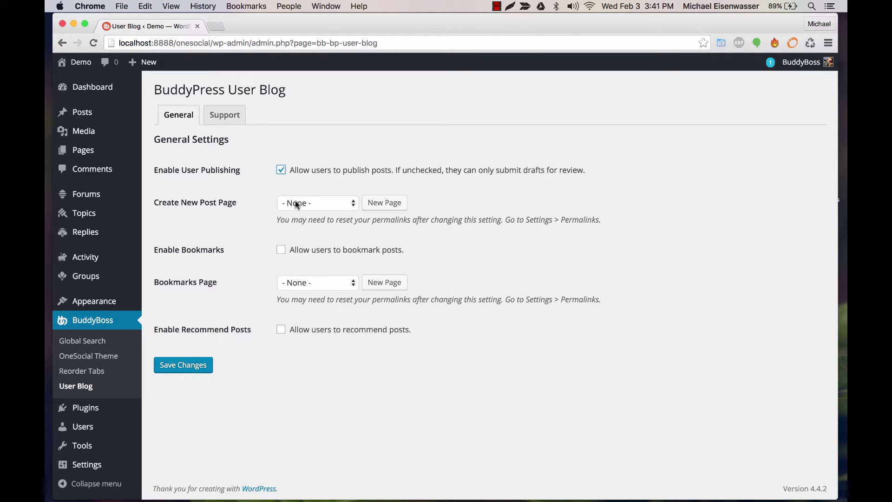
- Set the post page to 'Create New Post' and enable bookmarks using the 'Bookmarks' page
left_click(336, 204)
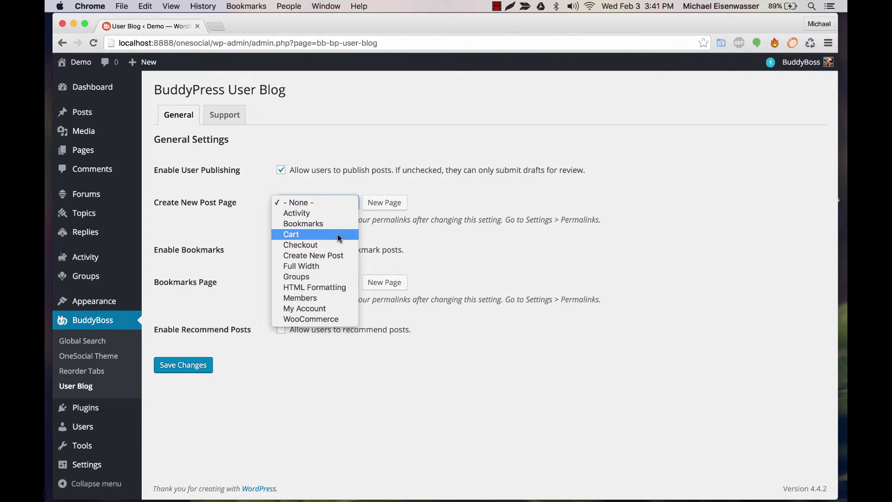
left_click(331, 255)
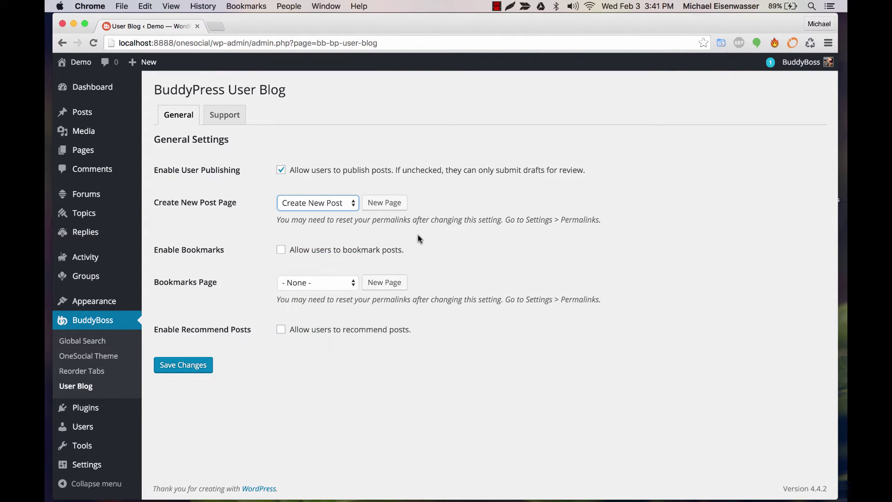
left_click(313, 251)
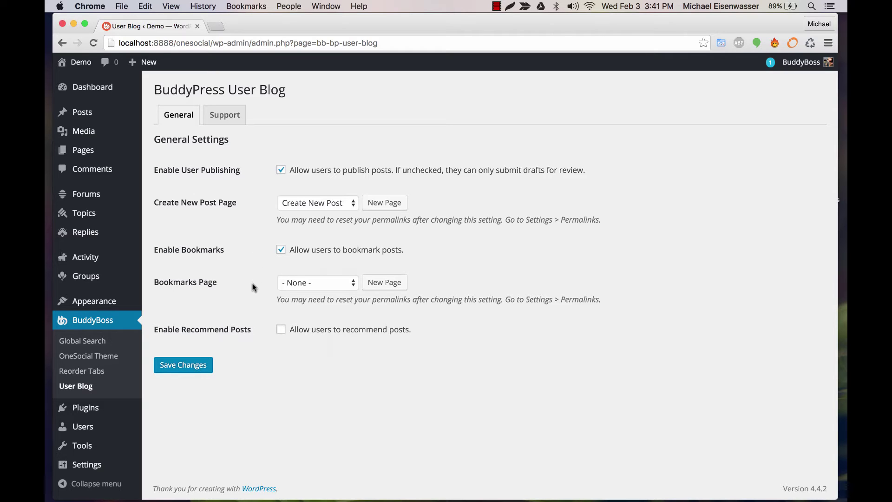
left_click(312, 283)
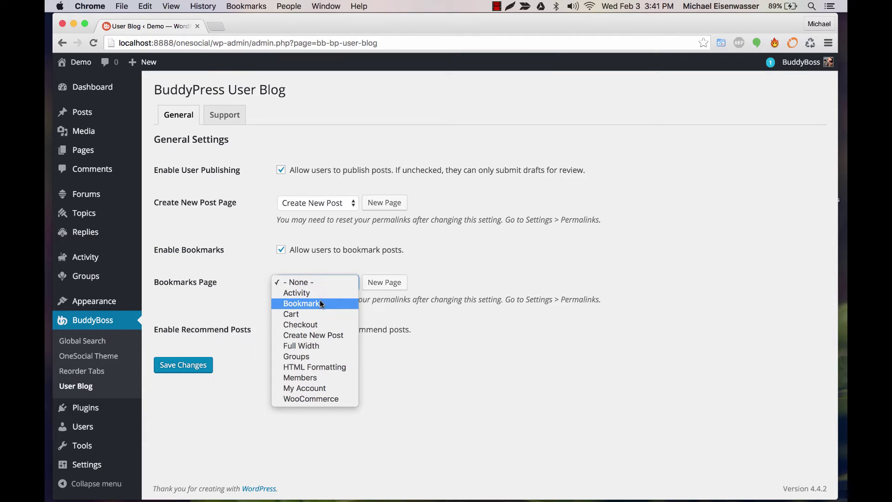
left_click(320, 303)
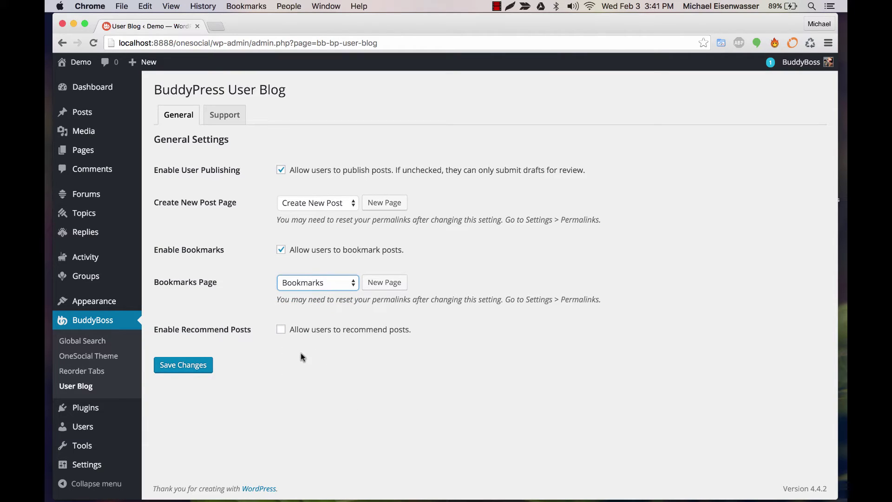
- Enable post recommendations and save the User Blog settings
left_click(300, 352)
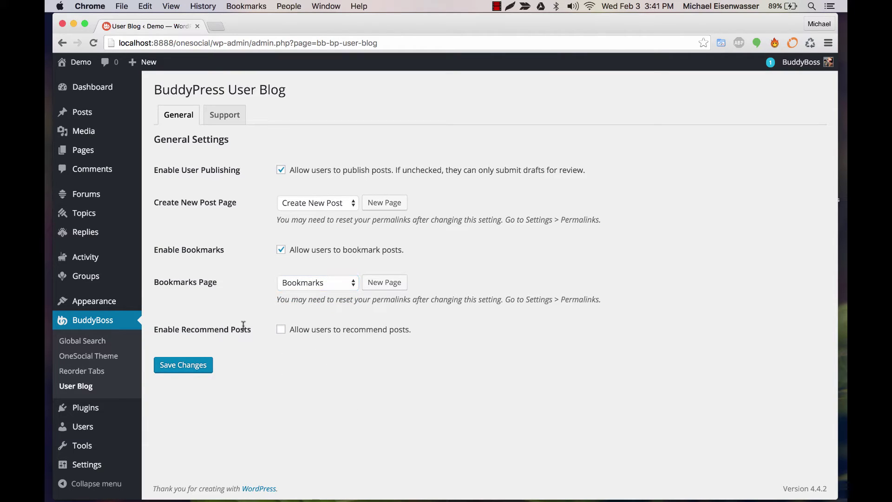
left_click(324, 328)
left_click(198, 365)
mouse_move(806, 58)
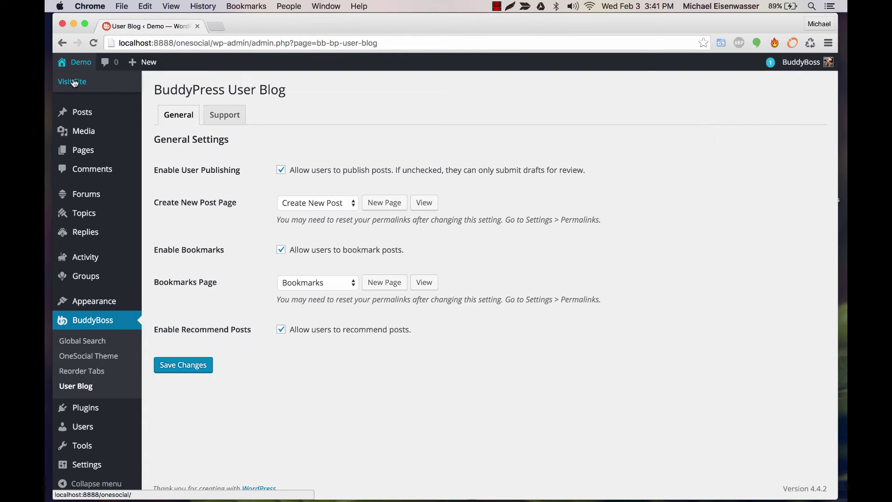
- Visit the site's front end and start a new story via the 'Write a Story' header icon
left_click(74, 83)
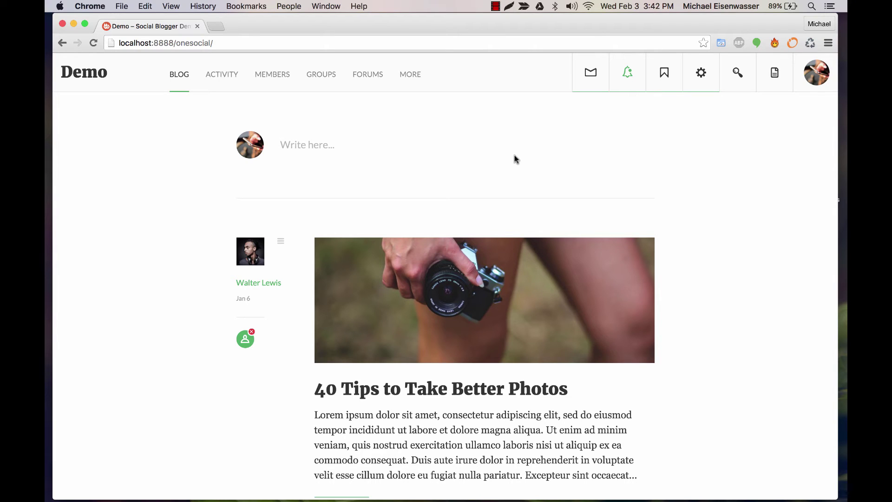
left_click(773, 80)
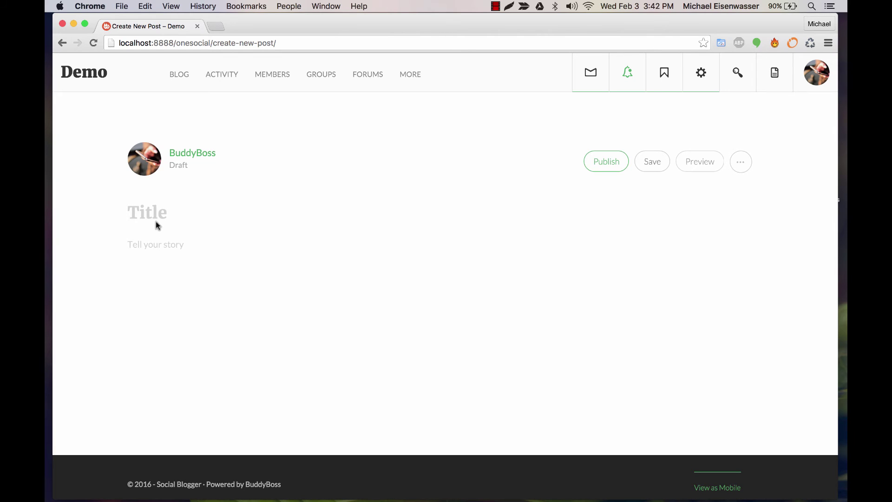
- Write a post titled 'Title of my post' with the body 'here' and publish it
type("Title of my post")
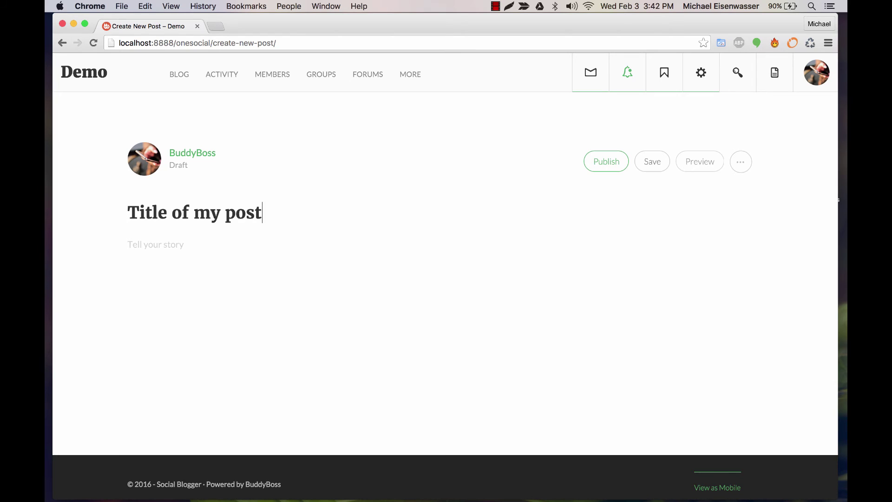
key("Return")
type("here")
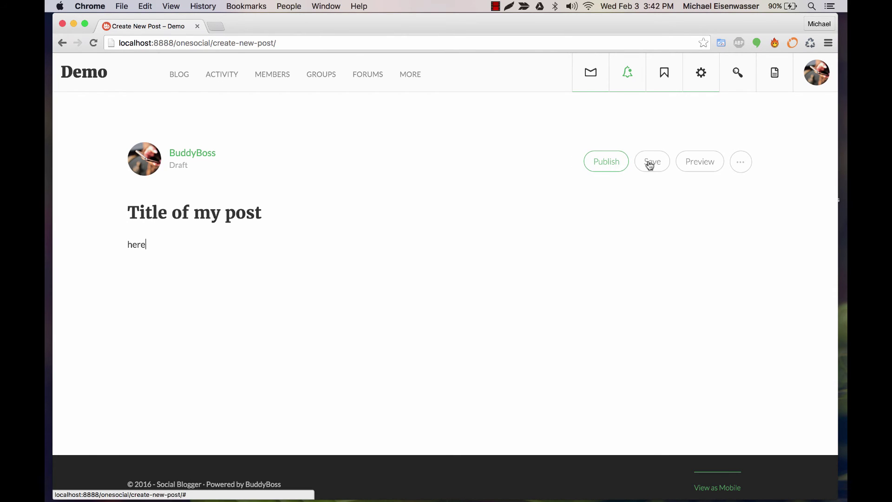
left_click(619, 163)
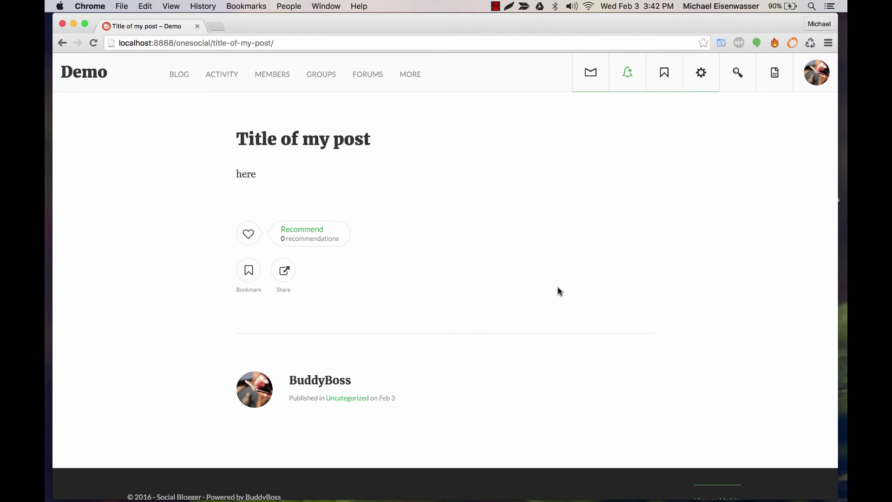
- Recommend 'Title of my post' with the heart button, check the Activity feed in a new tab, then close it
left_click(249, 234)
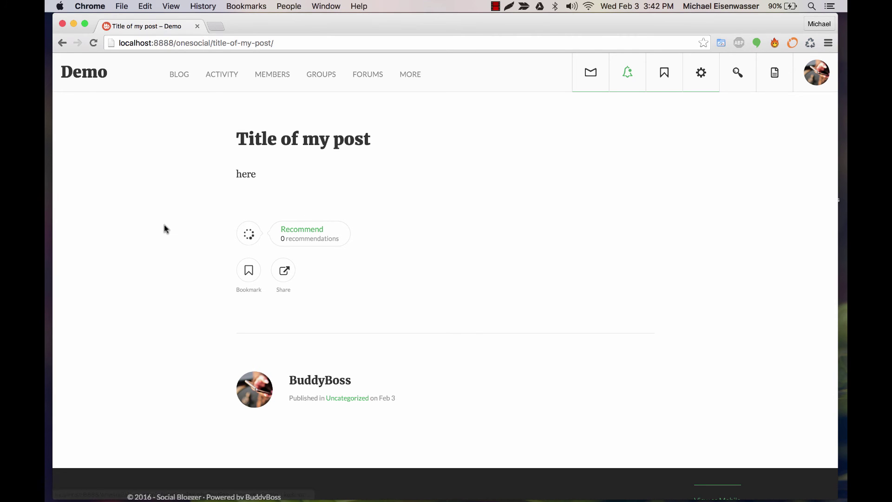
left_click(221, 76, "super")
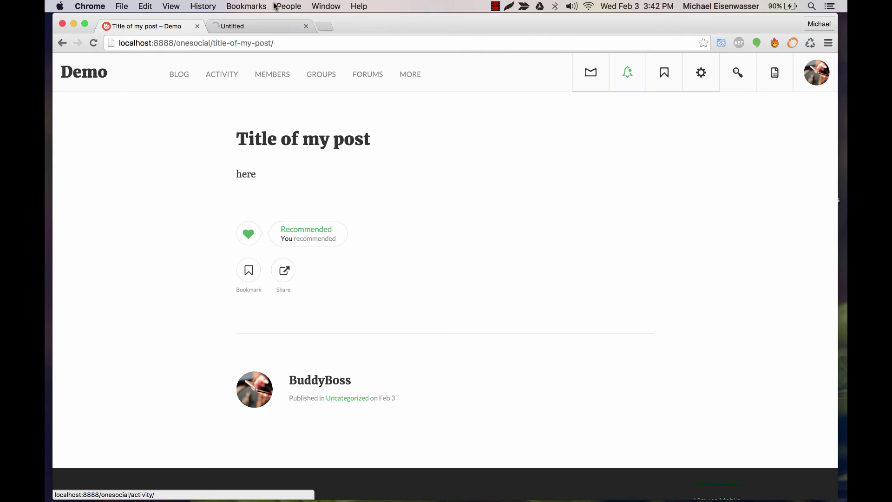
left_click(271, 25)
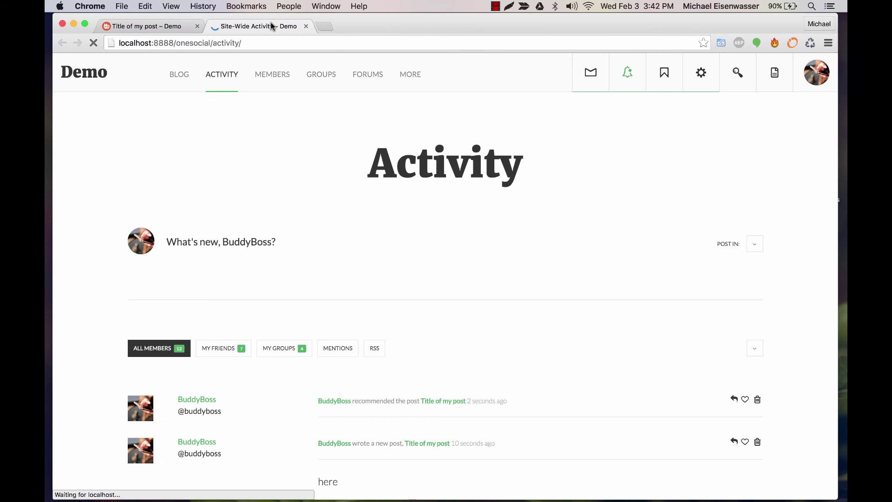
scroll(314, 233, "down", 4)
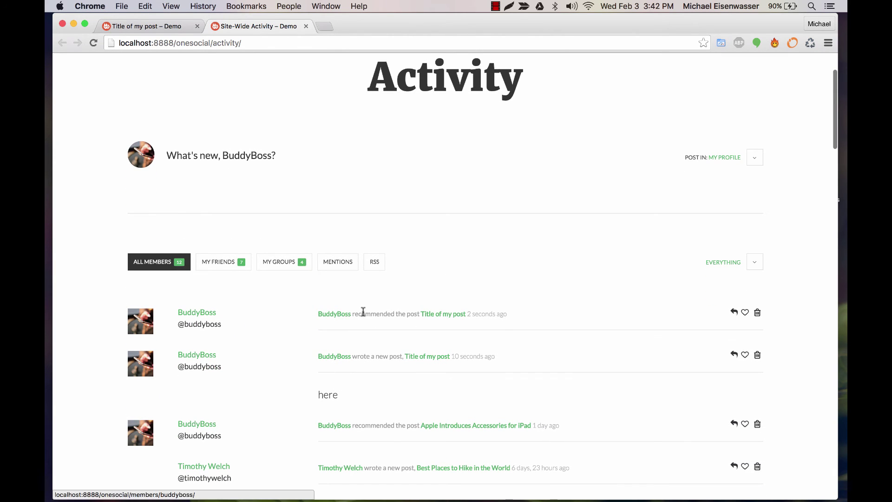
key("super+w")
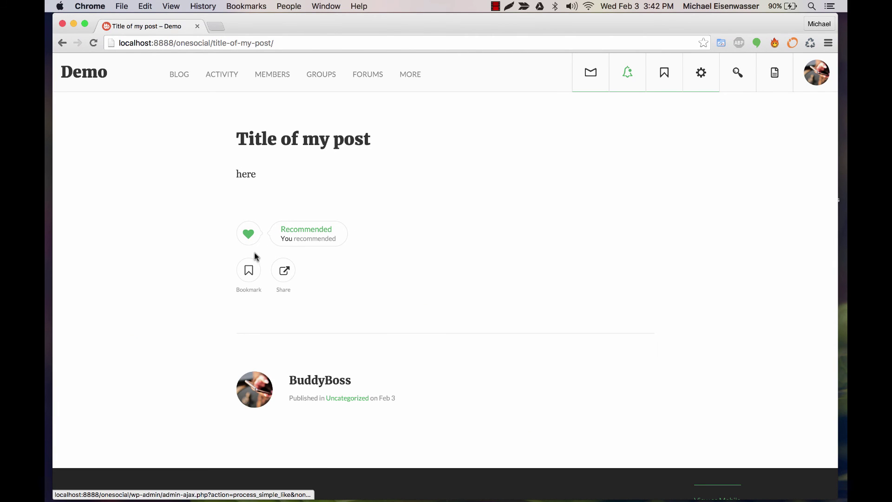
- Bookmark 'Title of my post' and open the Bookmarks page in a new tab
left_click(250, 268)
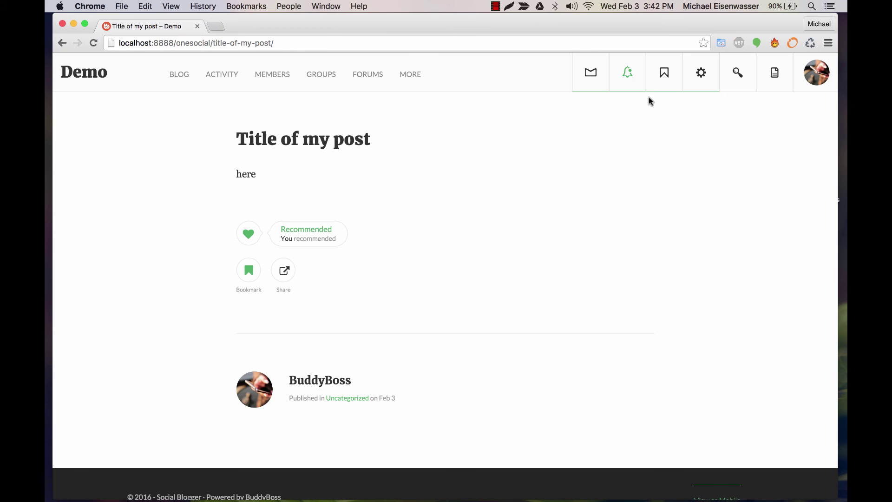
left_click(664, 72, "super")
left_click(261, 27)
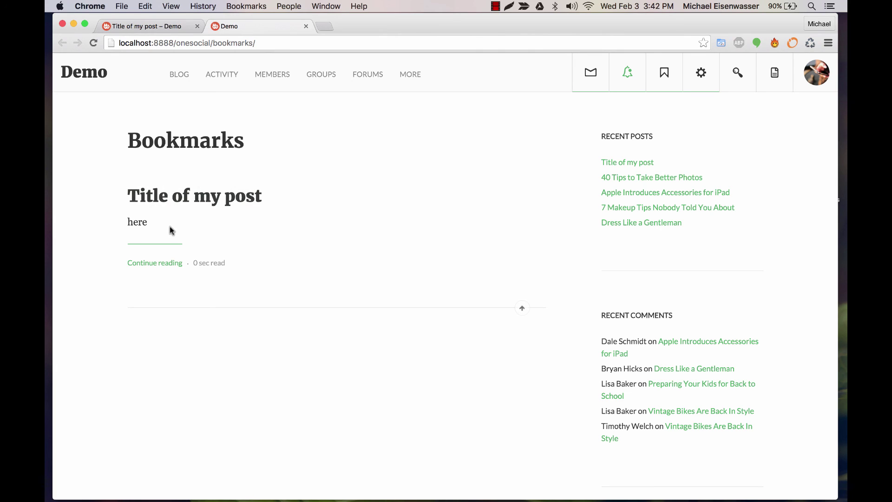
- Remove the post's bookmark and reload the Bookmarks page to confirm it is empty
left_click(132, 24)
left_click(248, 271)
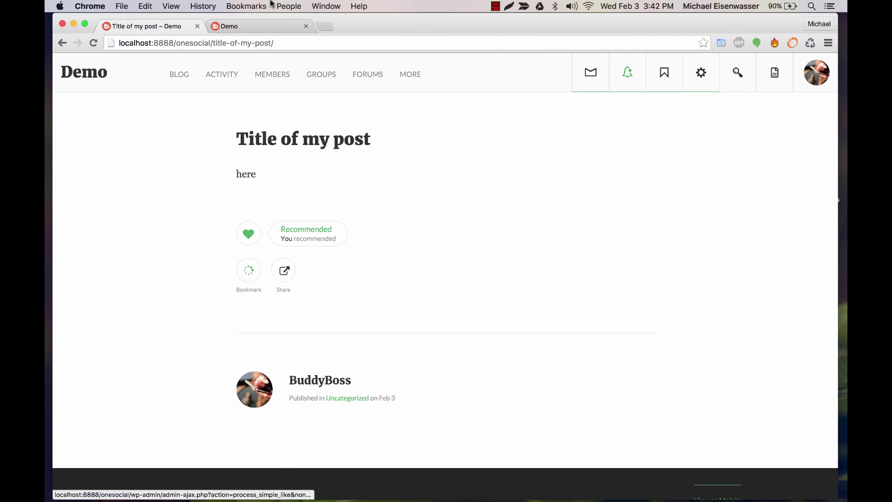
left_click(261, 23)
key("super+r")
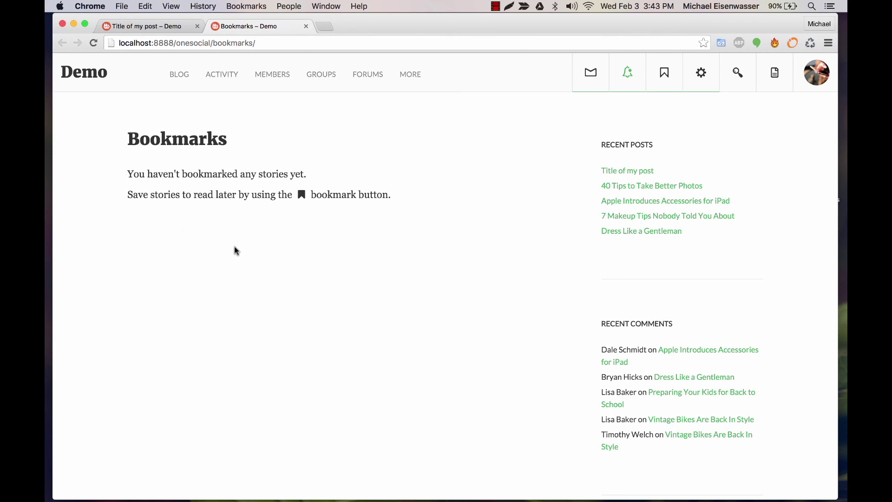
left_click(153, 26)
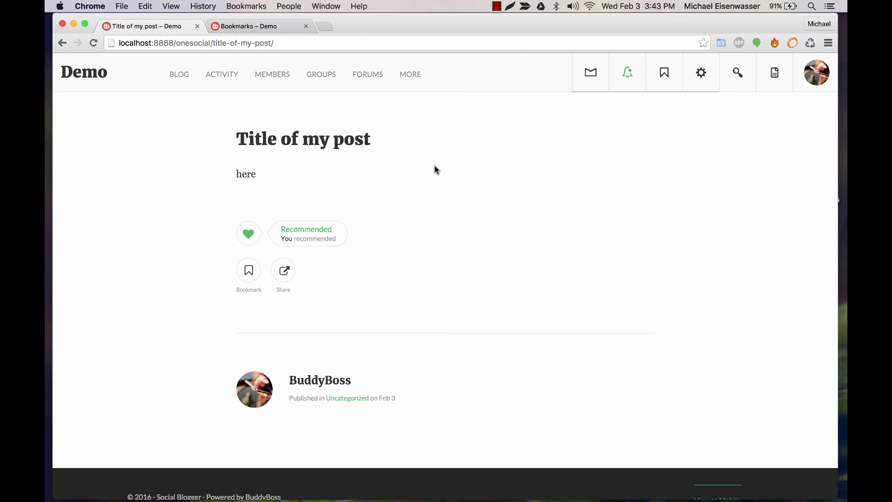